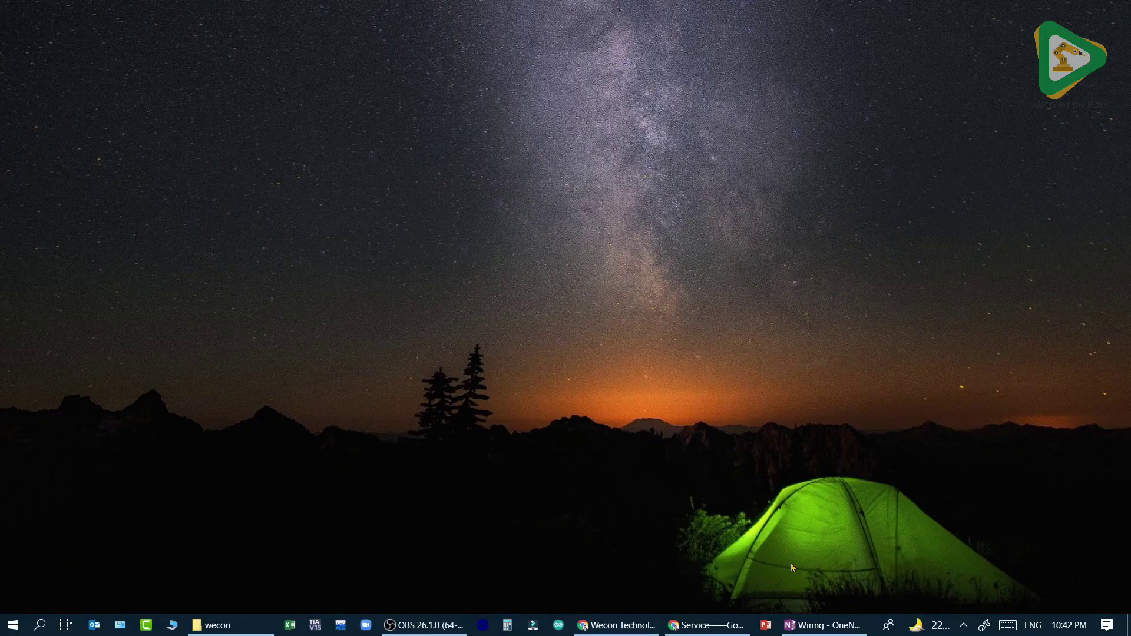
Restore the OneNote 'Wiring' notebook showing the PLC output wiring diagram.
left_click(822, 625)
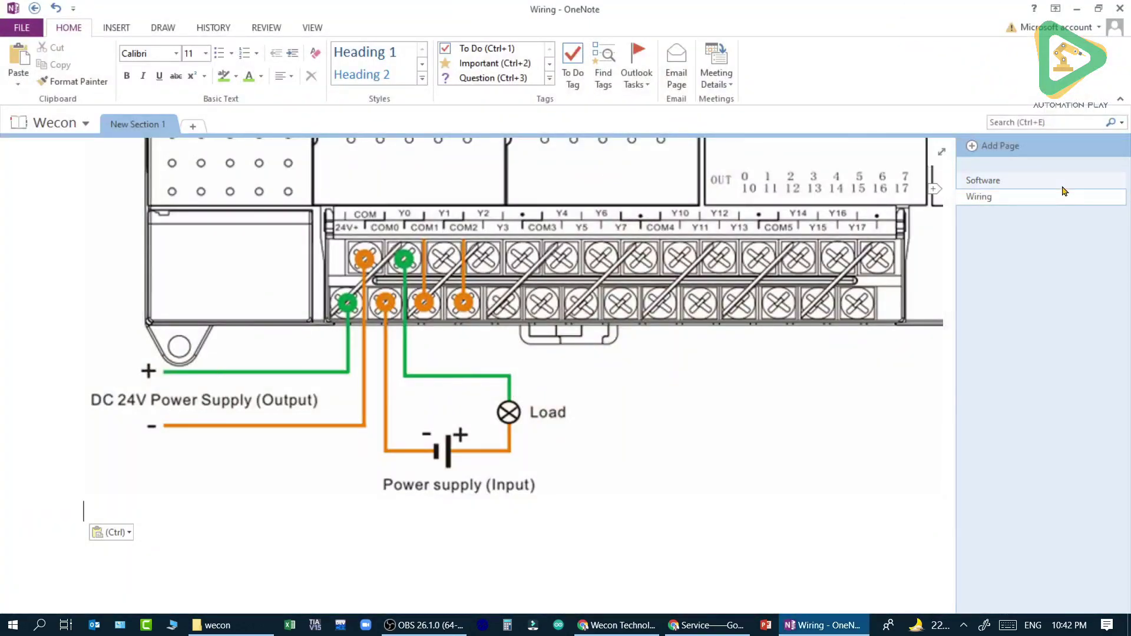
Switch OneNote to the Software page with the Wecon download link.
left_click(1063, 186)
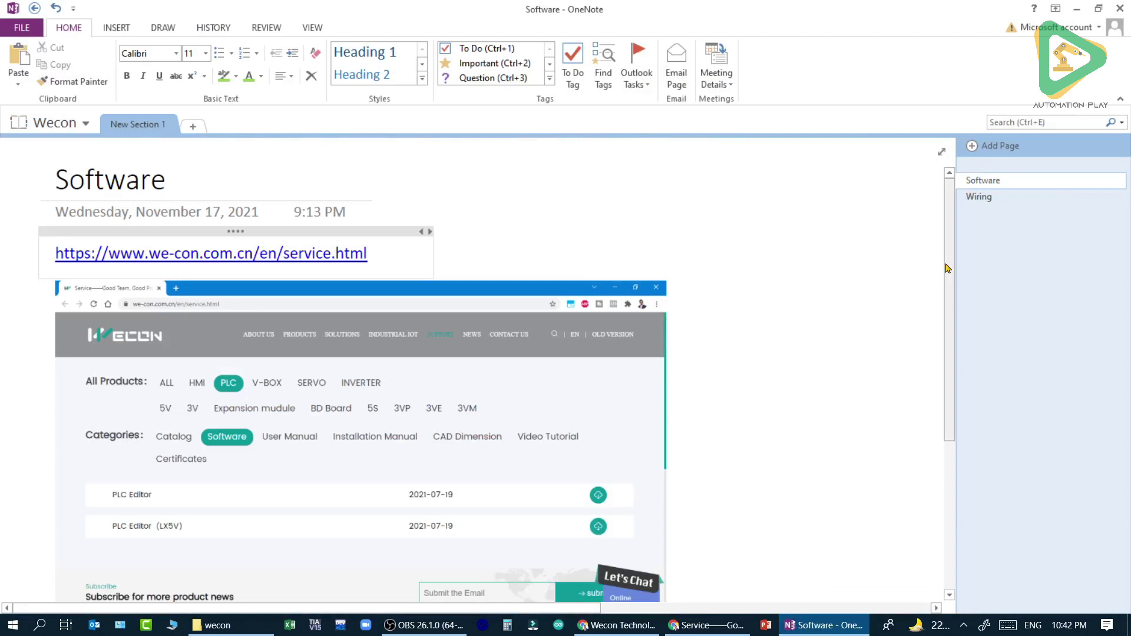
scroll(947, 275, "down", 1)
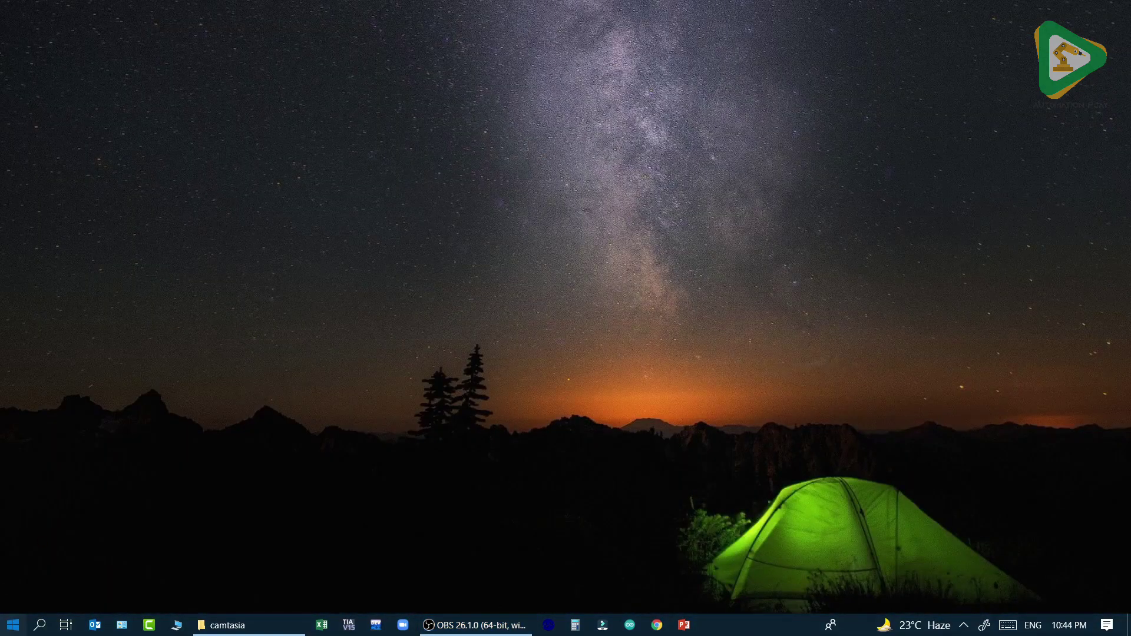
Launch Wecon PLC Editor from Windows search and toggle the Project Manager and Instructions panes.
key("super")
type("wecon")
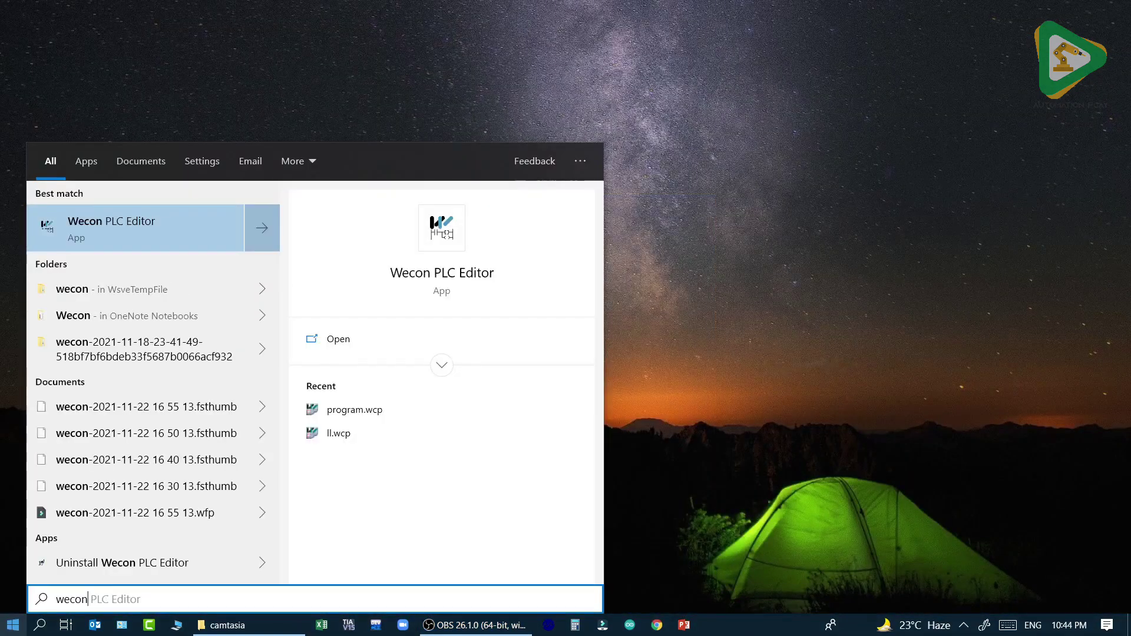
left_click(204, 228)
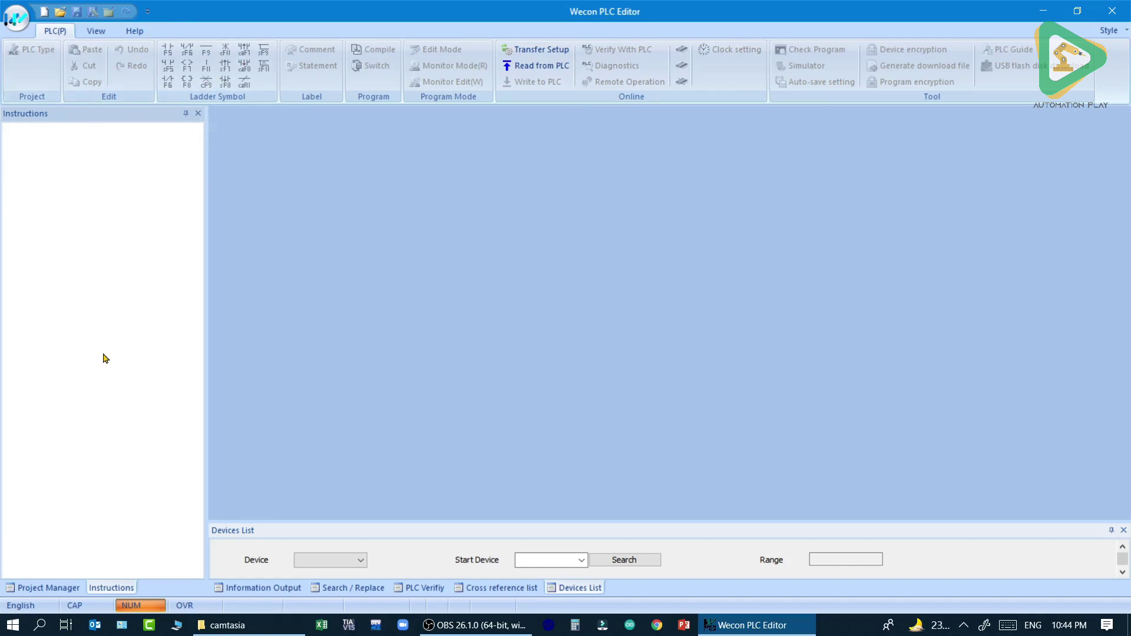
left_click(75, 588)
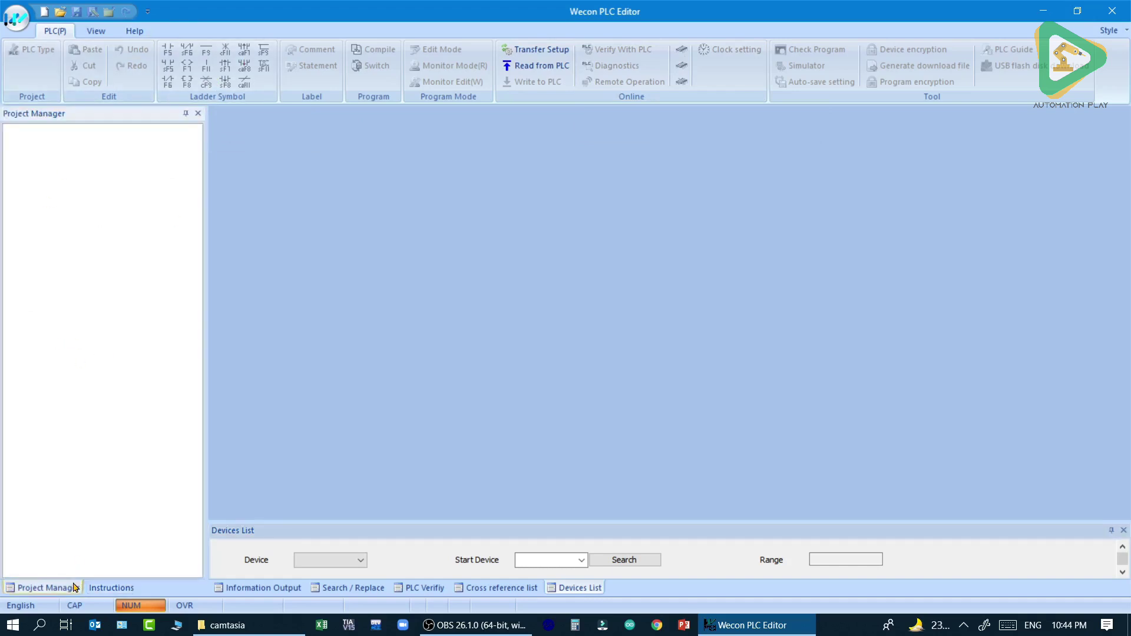
left_click(110, 589)
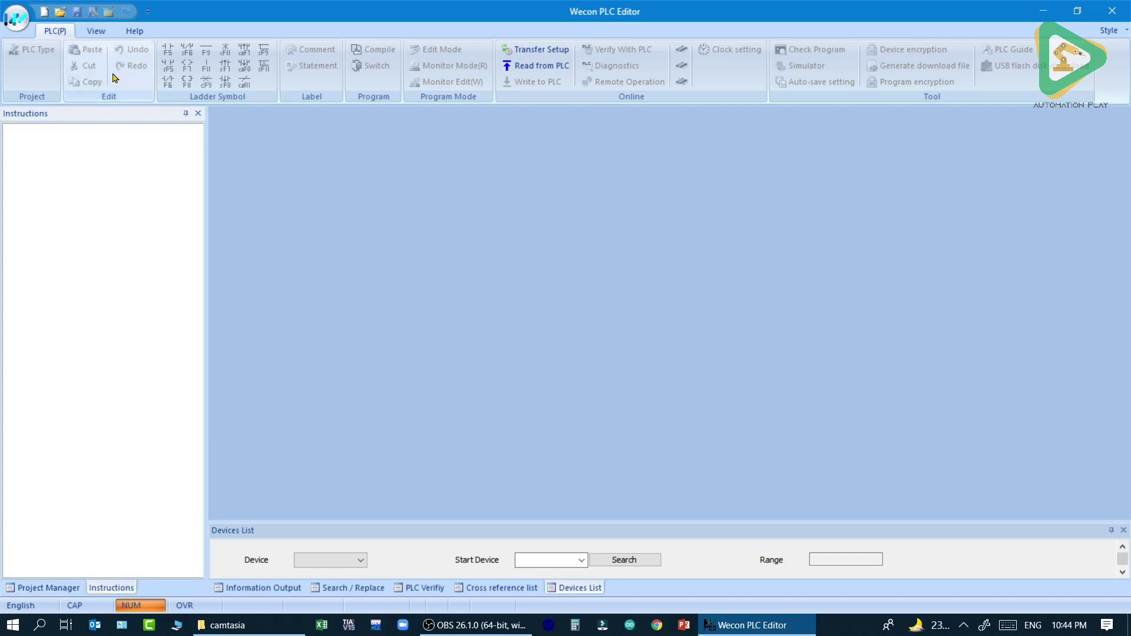
Make a new project with PLC series LXCPU, type LX3V and Ladder language.
left_click(12, 17)
left_click(44, 62)
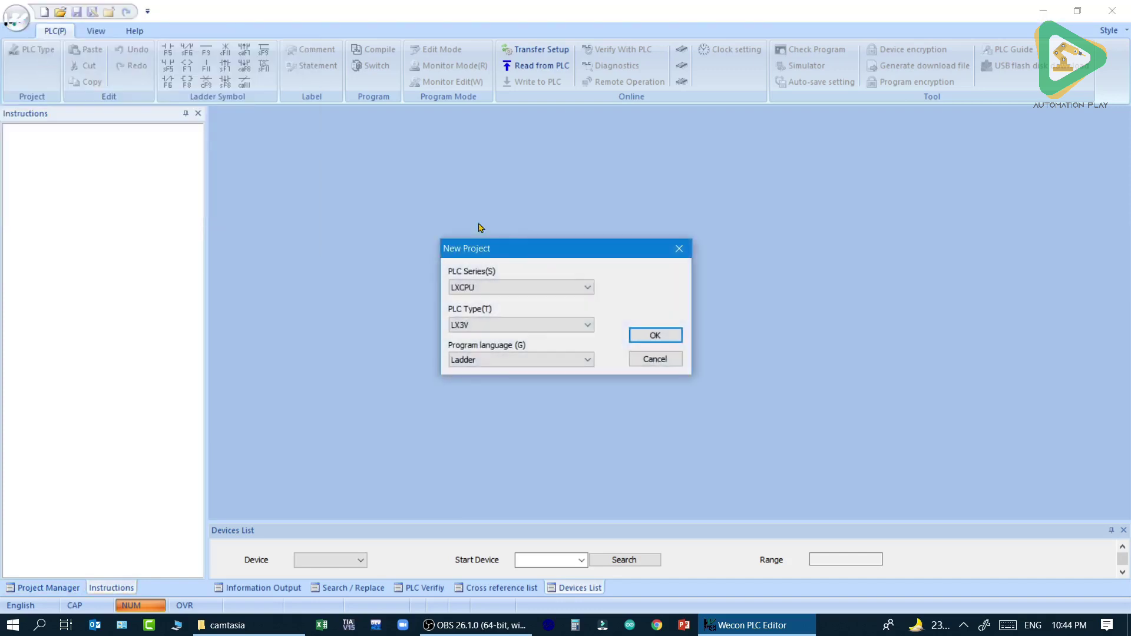
left_click(576, 289)
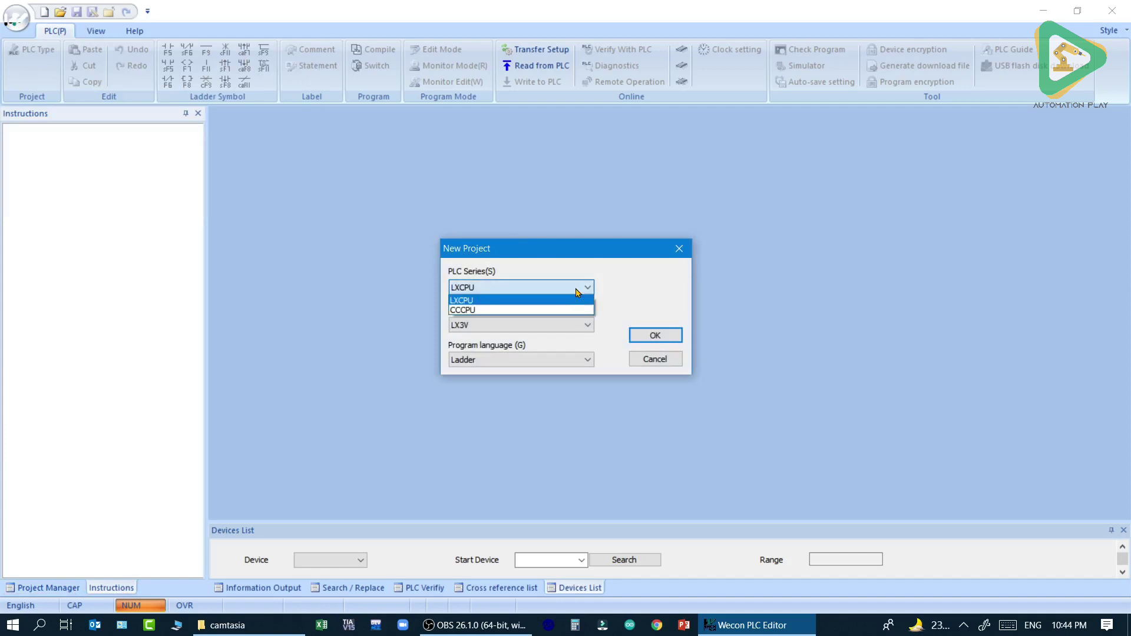
left_click(581, 327)
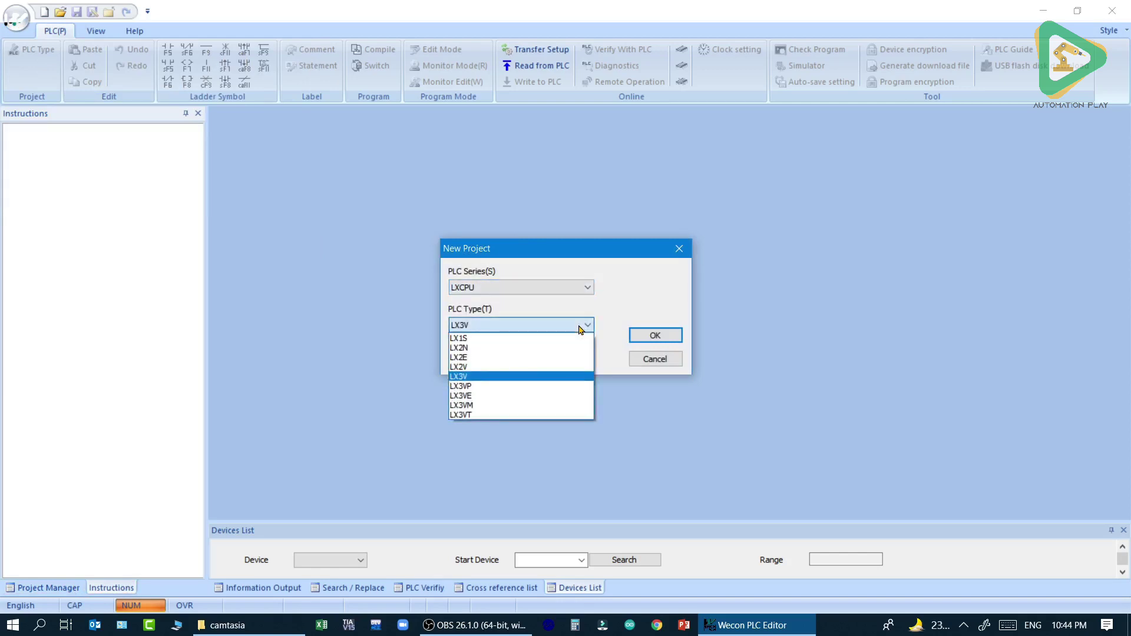
left_click(498, 381)
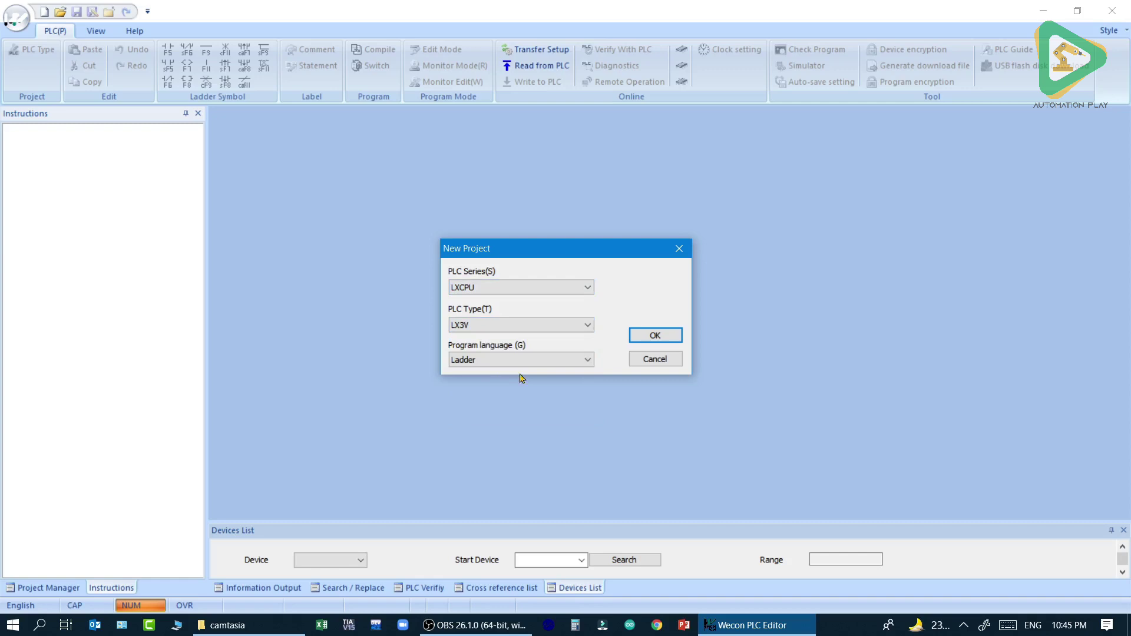
left_click(570, 363)
left_click(580, 362)
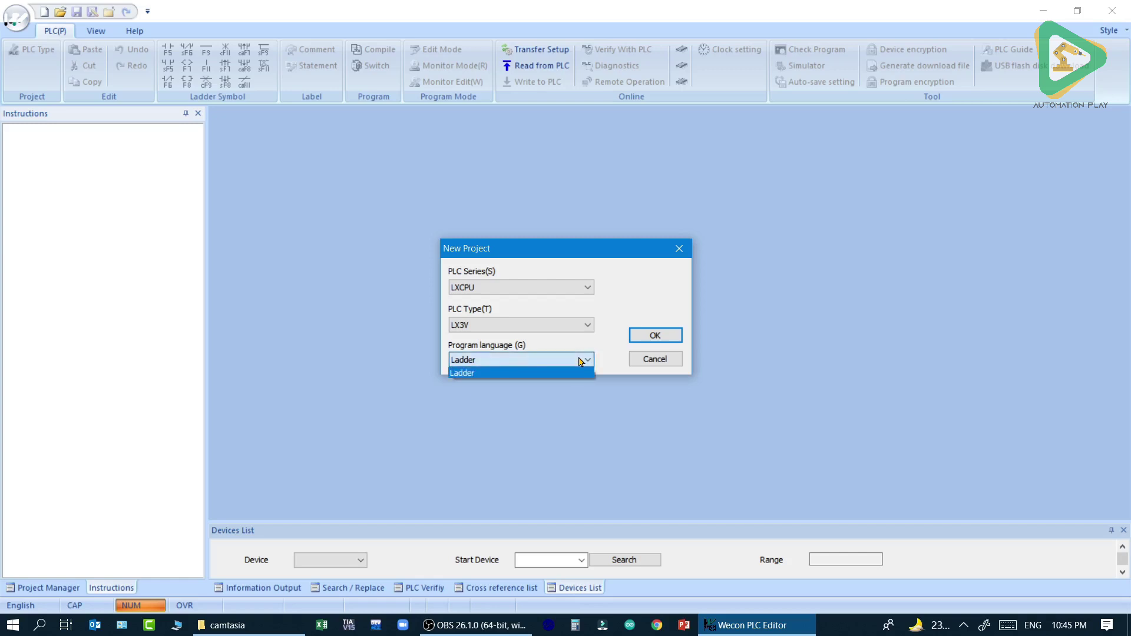
left_click(580, 362)
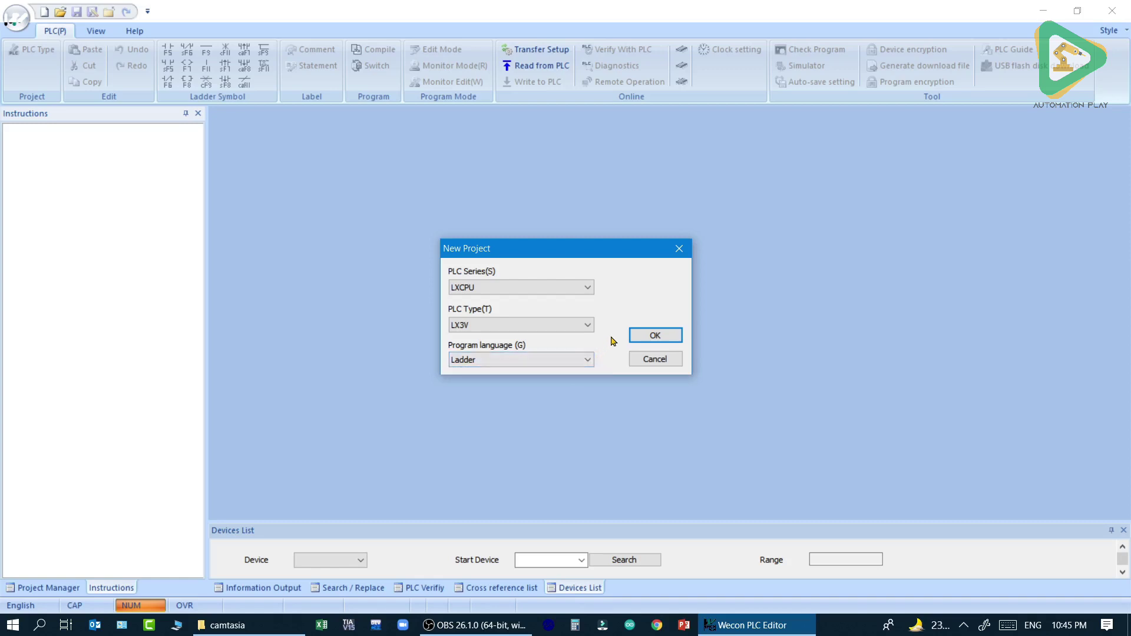
left_click(650, 335)
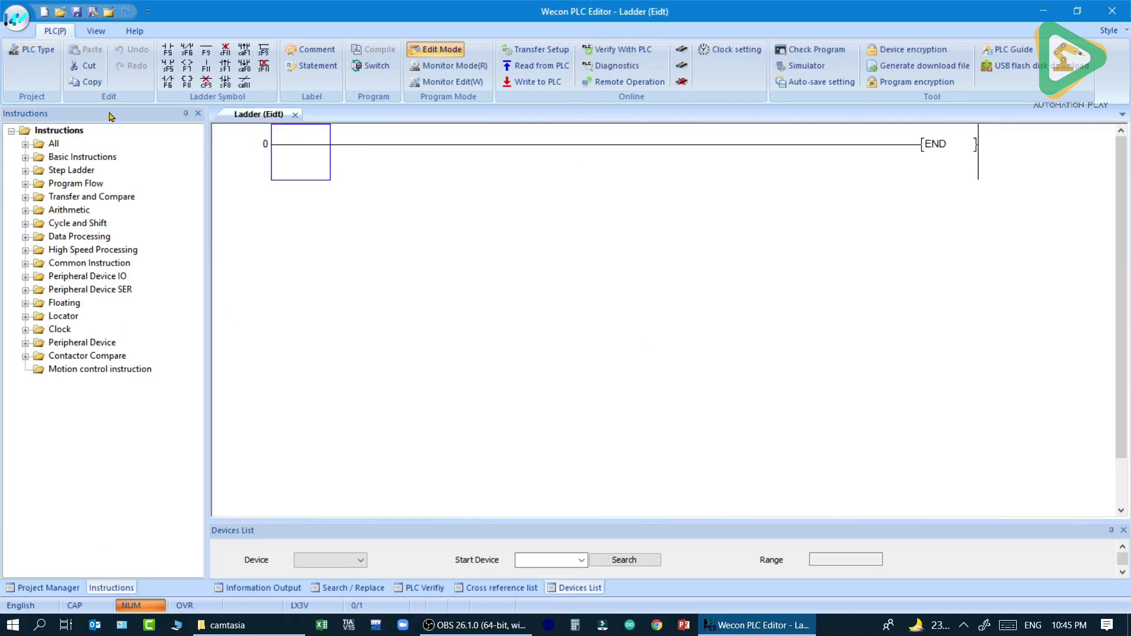
Expand the Program, Device Comment and Parameter sections in the Project Manager tree.
left_click(49, 588)
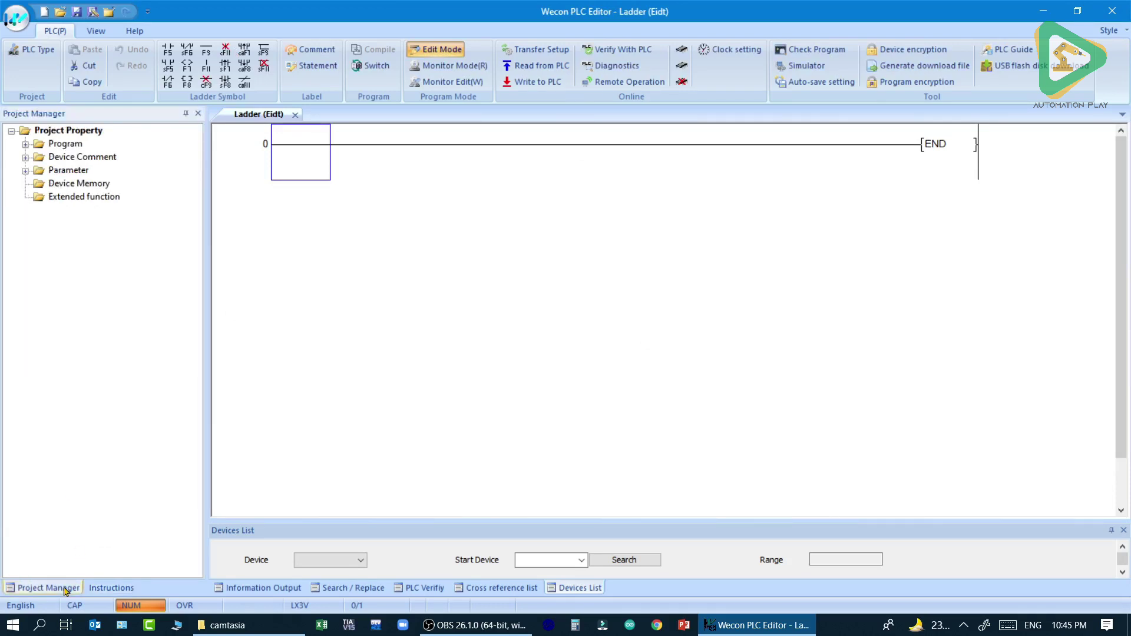
left_click(26, 144)
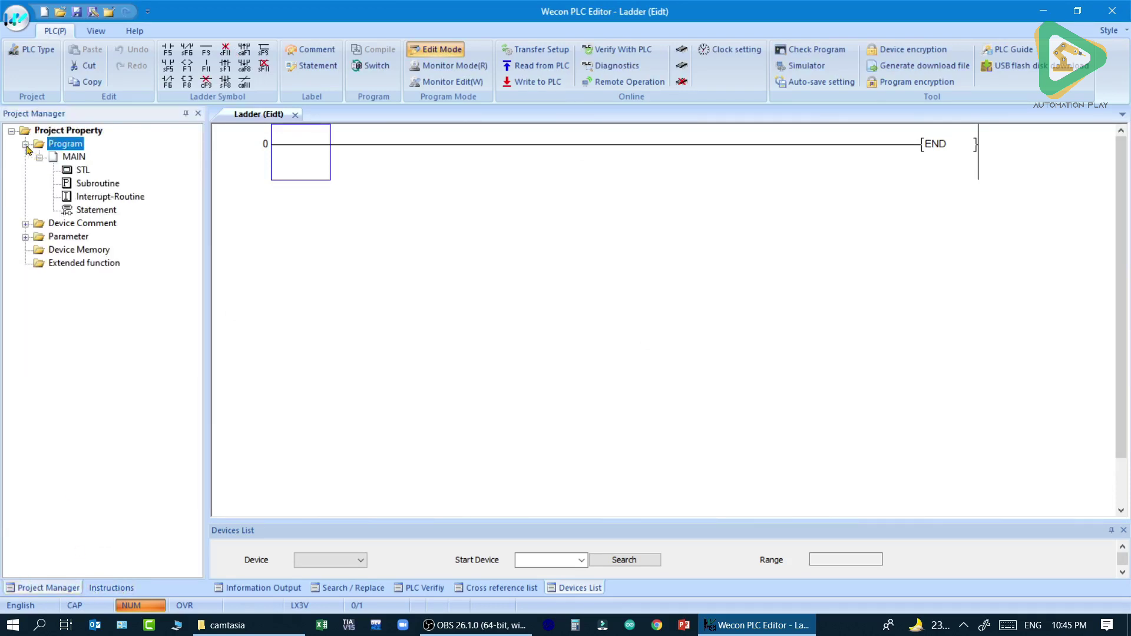
left_click(25, 225)
left_click(26, 250)
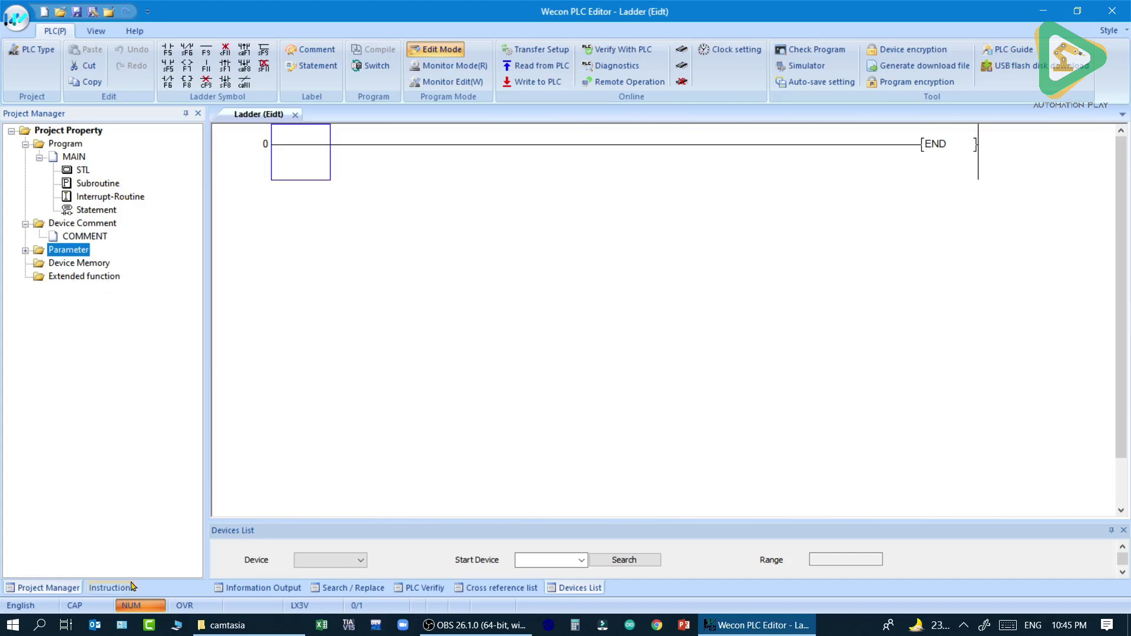
Return to Instructions and cycle the output, search, verification and cross reference panes.
left_click(111, 588)
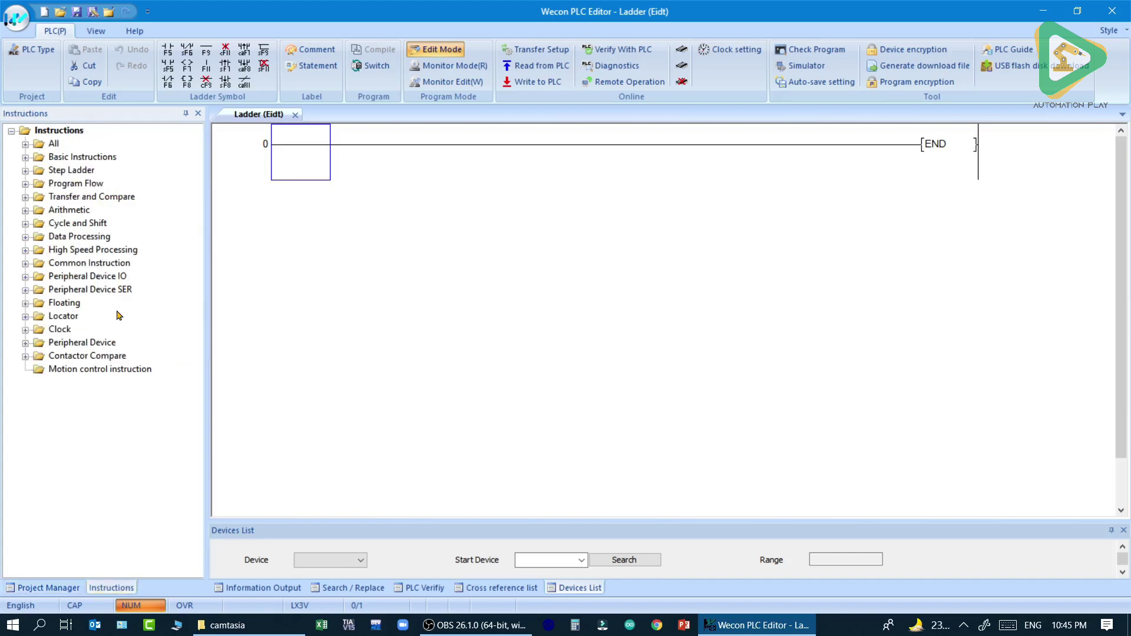
left_click(265, 588)
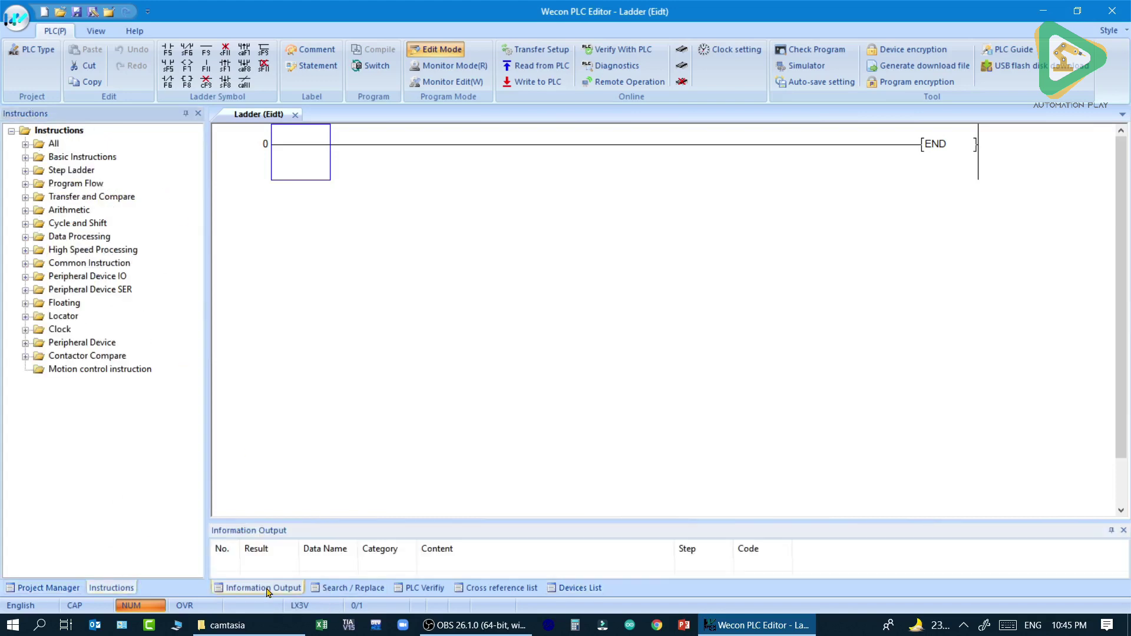
left_click(337, 587)
left_click(423, 588)
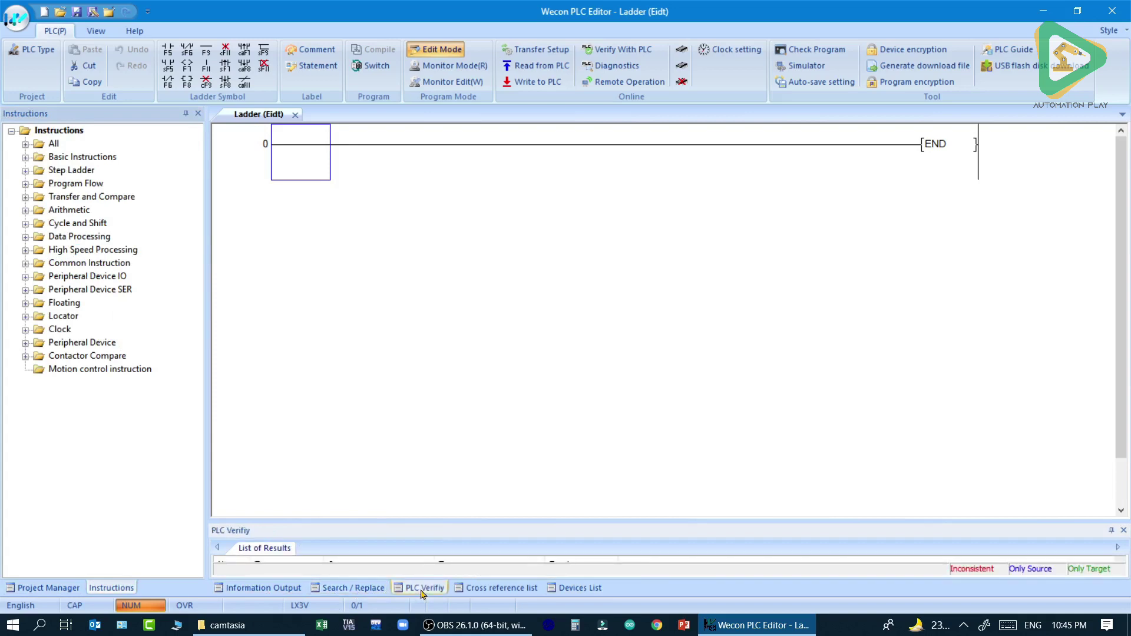
left_click(498, 589)
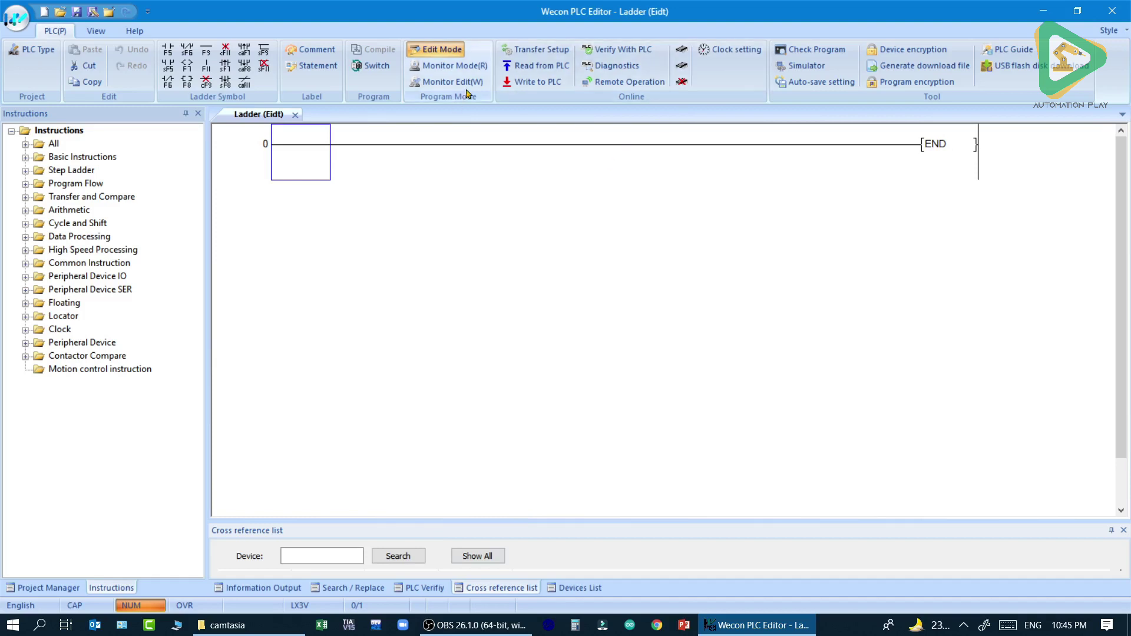
Select the USB(4)HUB(5) port, test the LX3V connection successfully, and accept the settings.
left_click(532, 58)
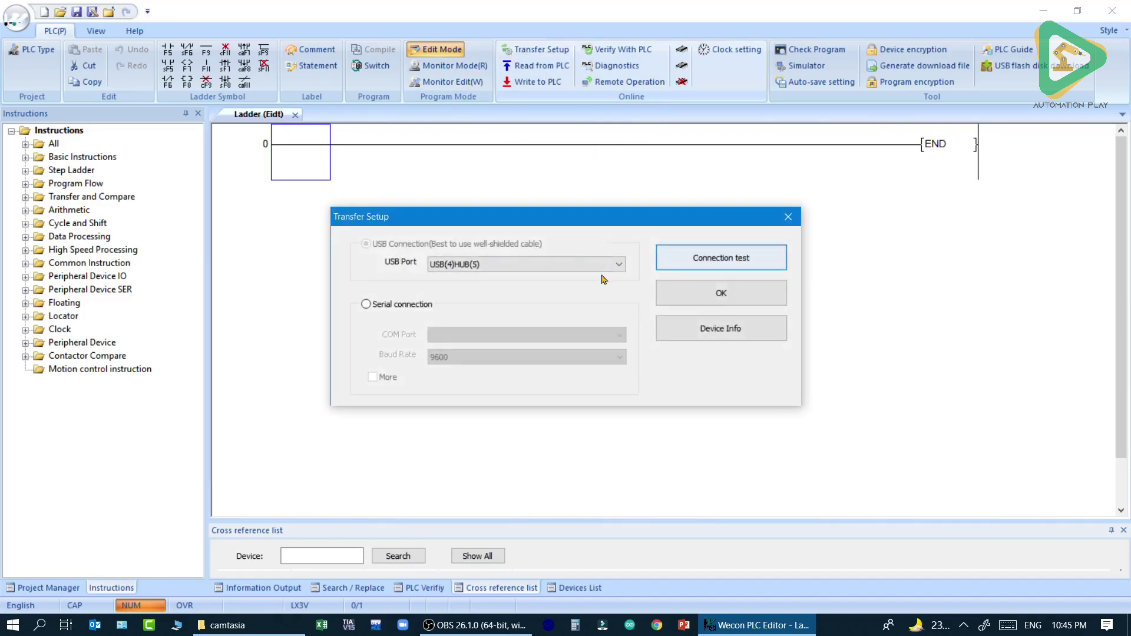
left_click(606, 265)
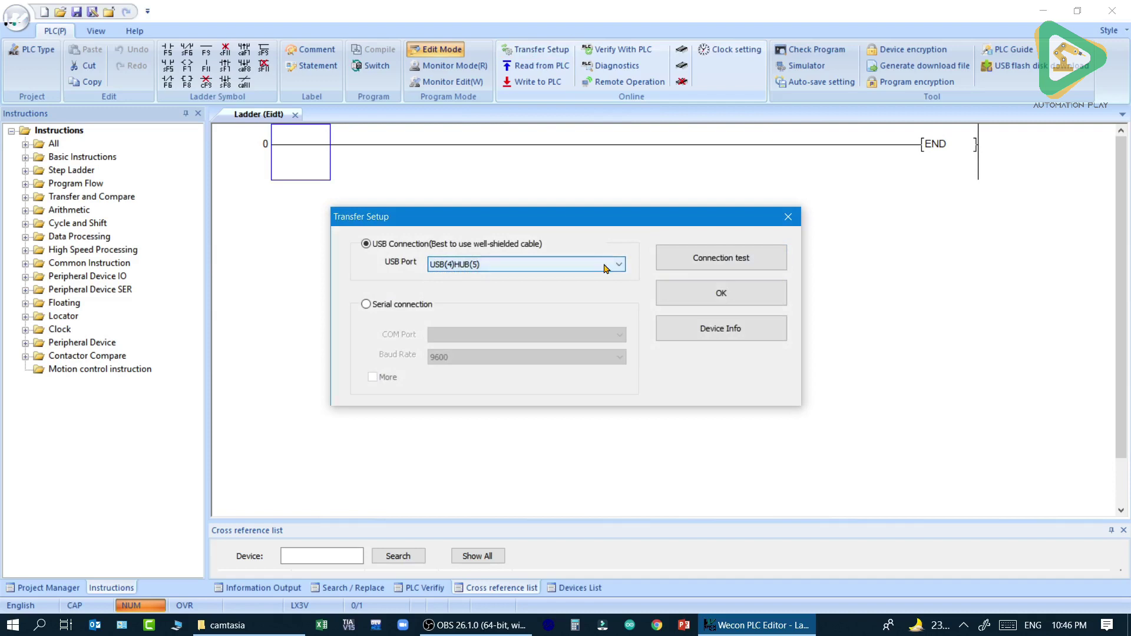
left_click(707, 260)
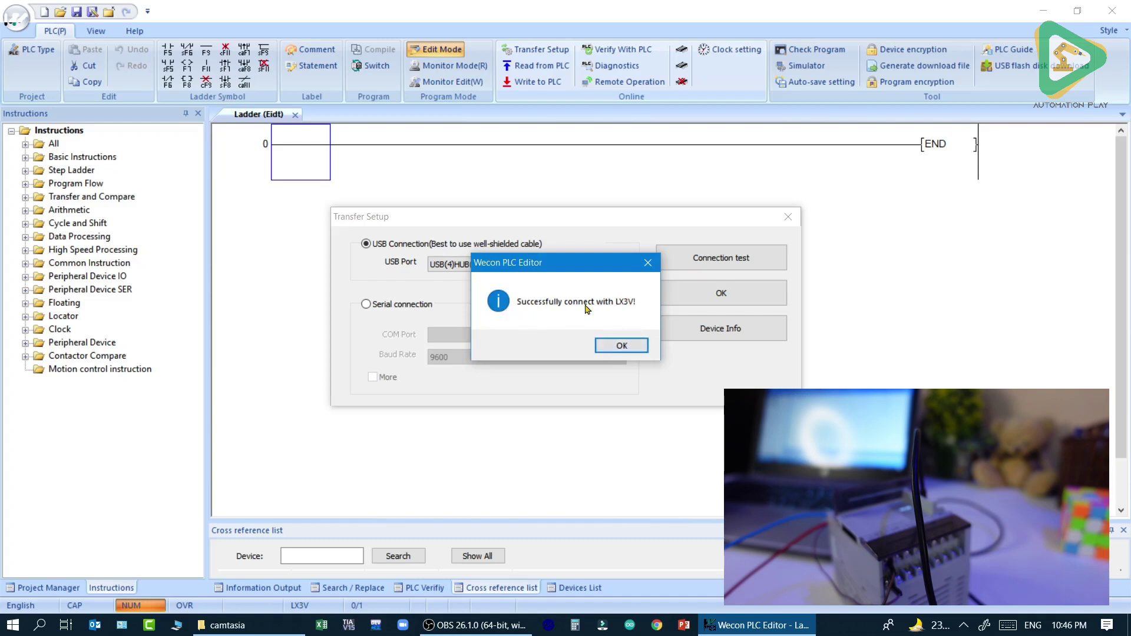
left_click(624, 346)
left_click(681, 304)
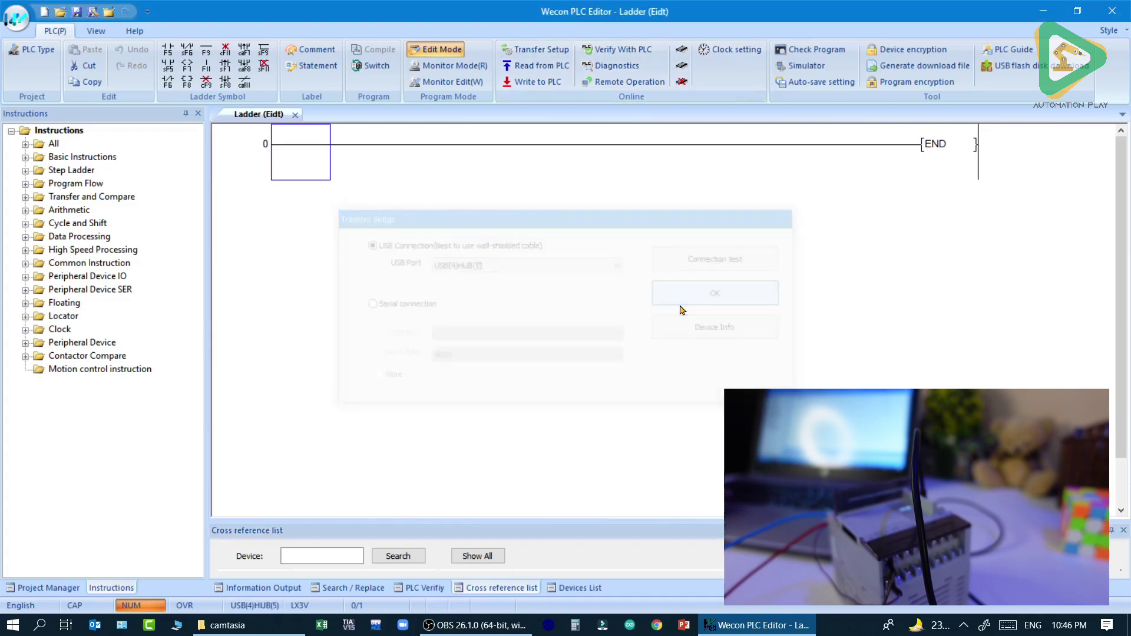
Add normally open contact X001 driving output coil Y001, then select both elements.
left_click(168, 50)
type("X001")
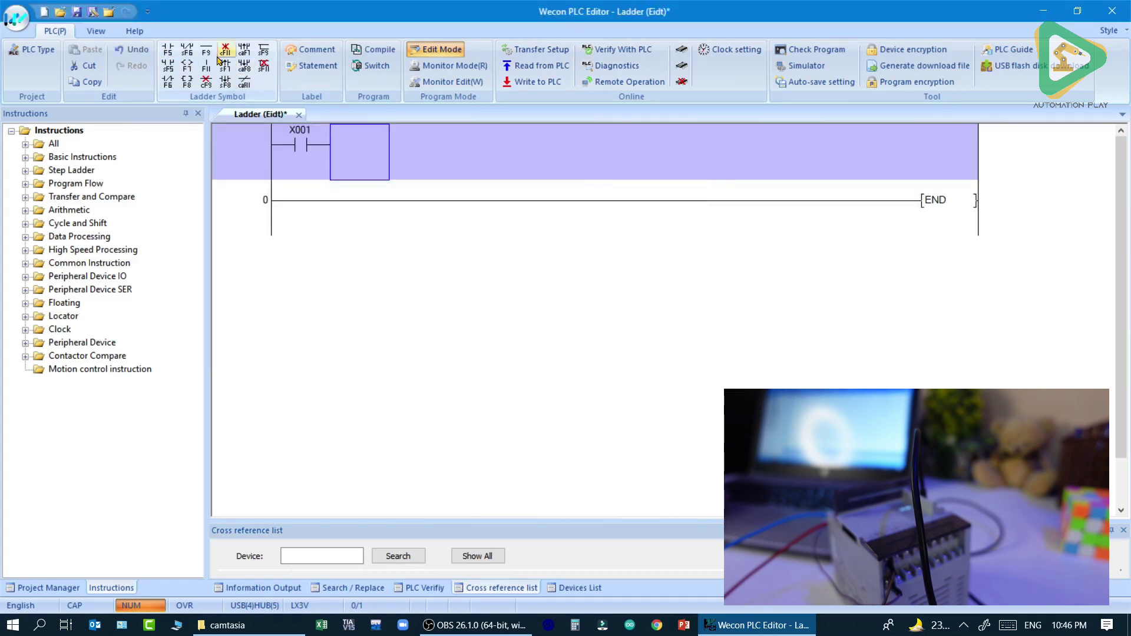
left_click(187, 69)
type("Y00")
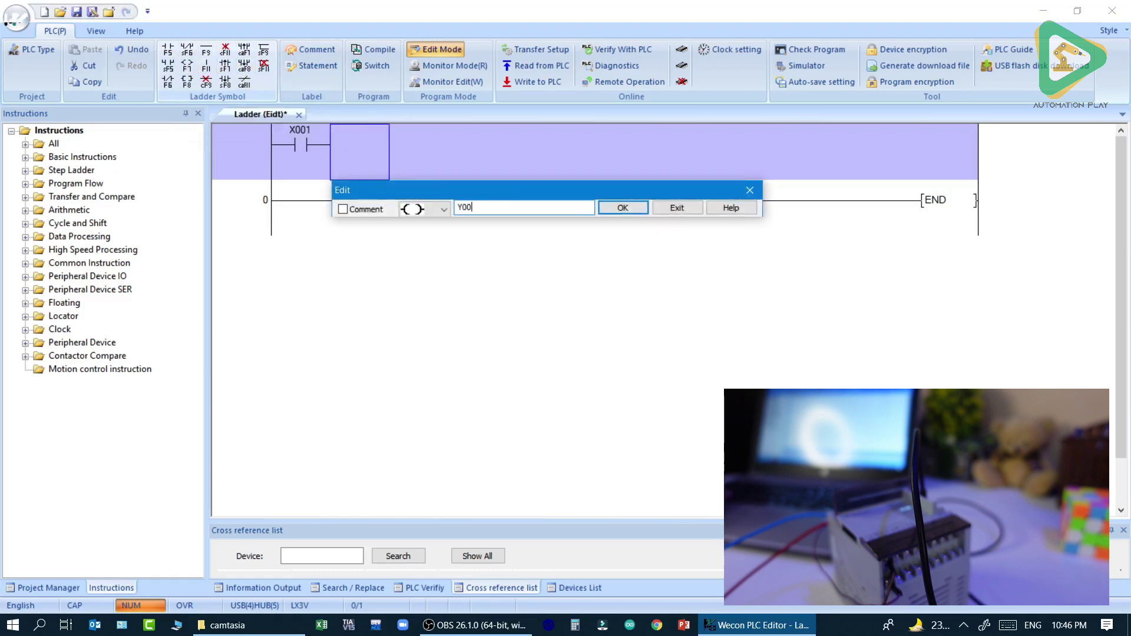
type("1")
key("Return")
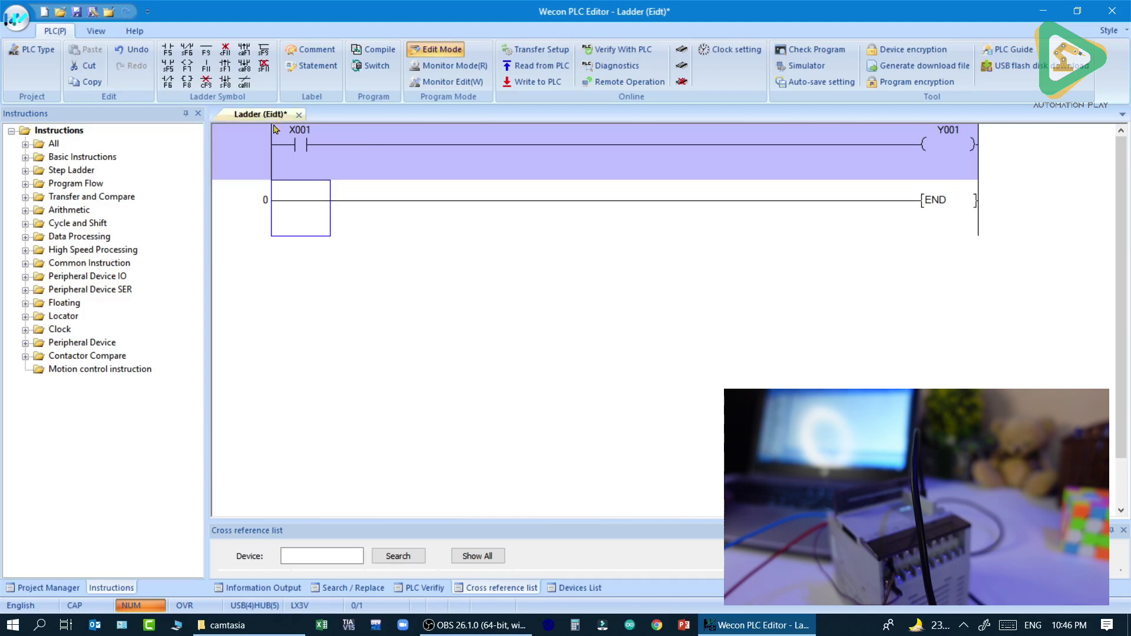
left_click(301, 154)
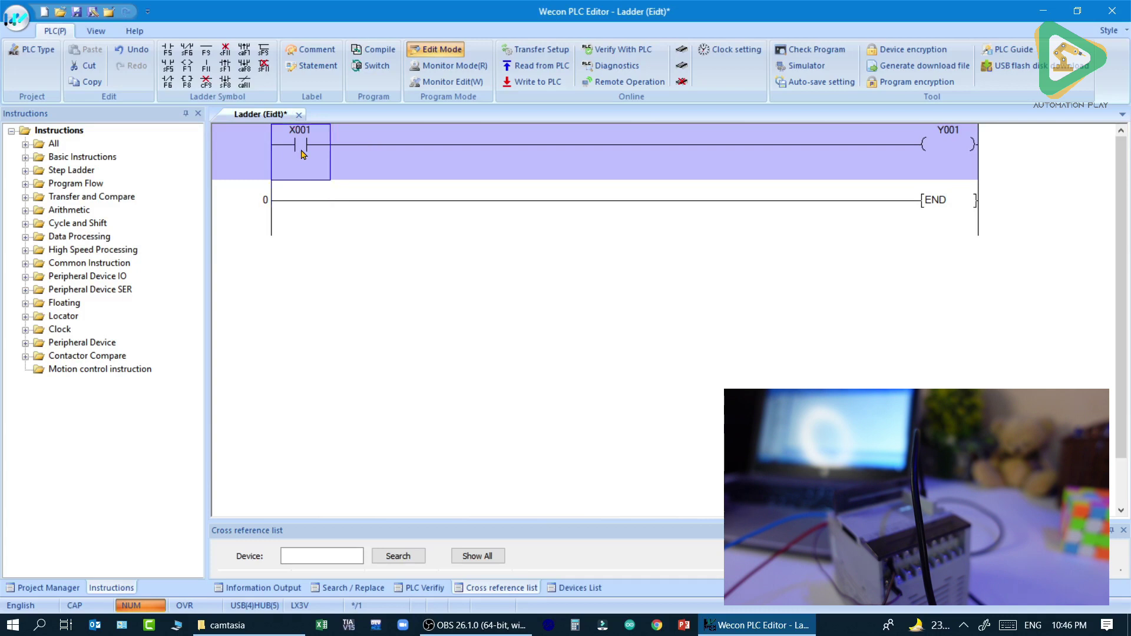
left_click(949, 145)
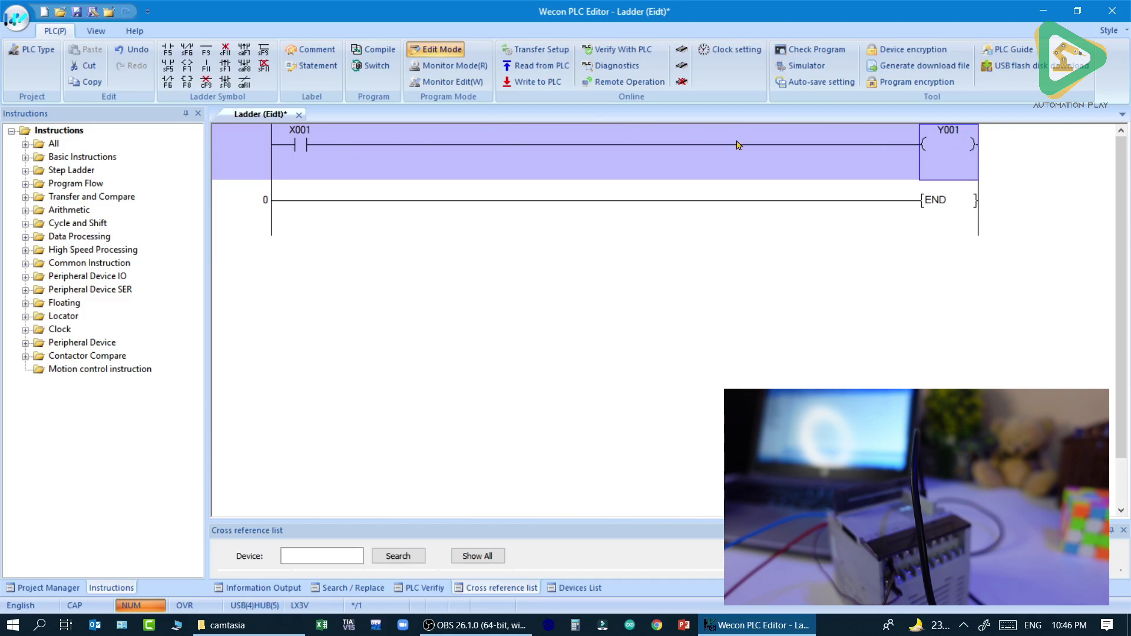
Draw a vertical branch down from the X001 rung and add output coil Y002.
left_click(739, 145)
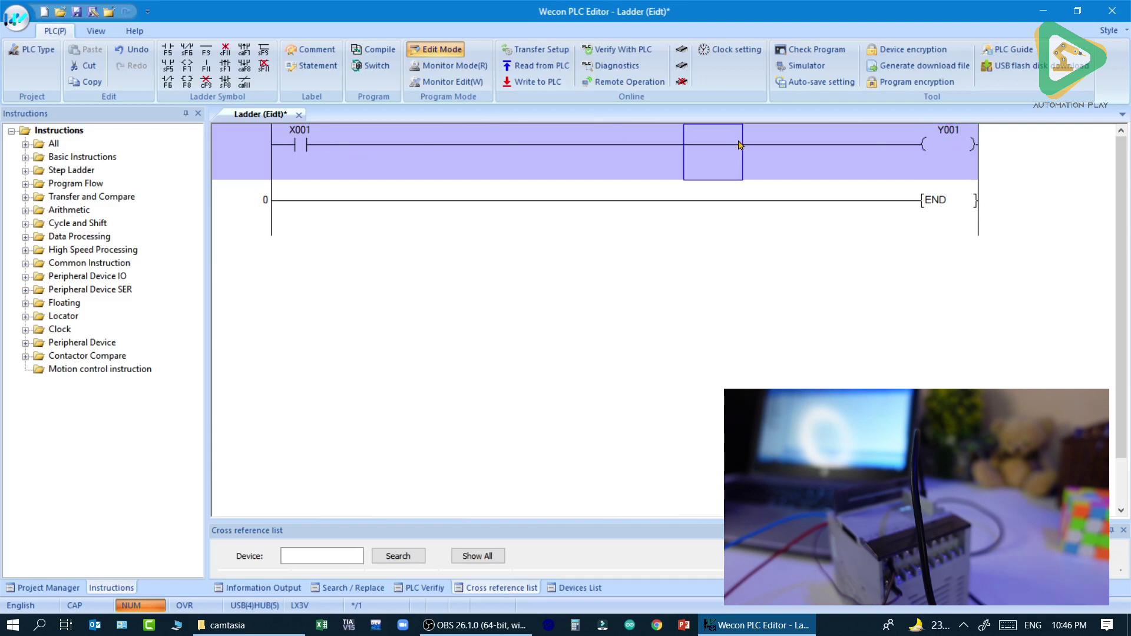
left_click(207, 69)
left_click(714, 199)
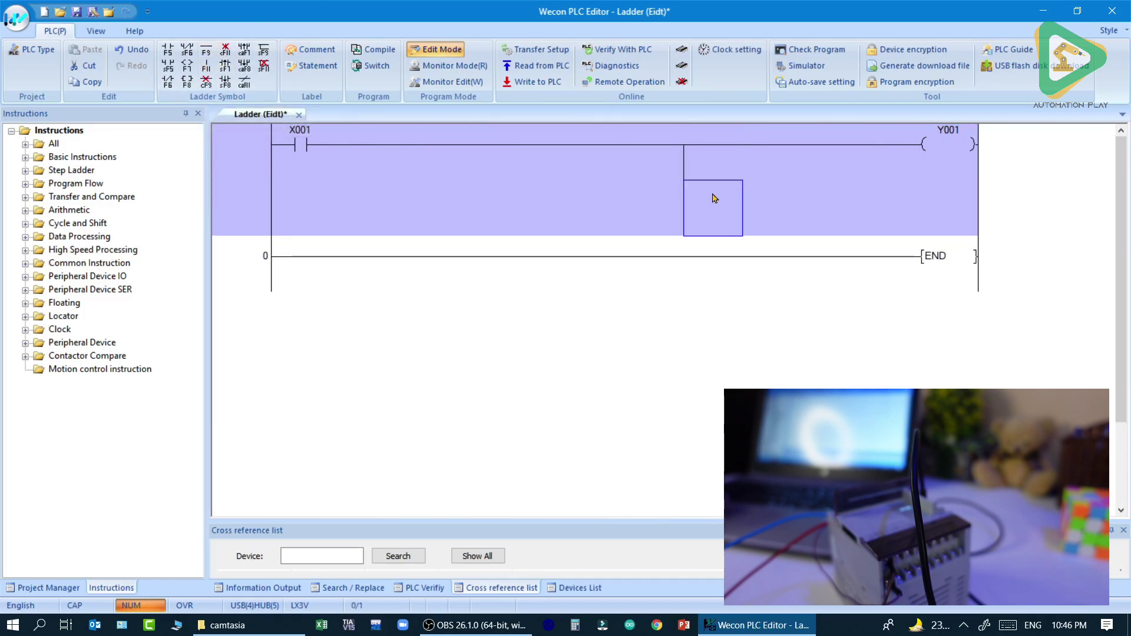
key("F7")
type("Y0")
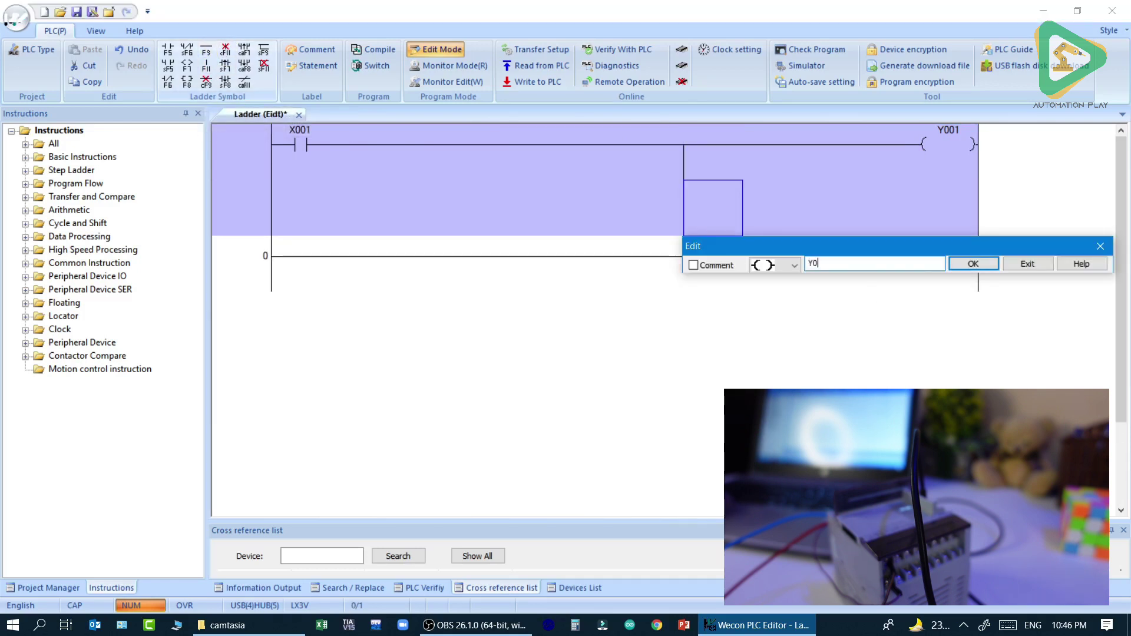
type("02")
key("Return")
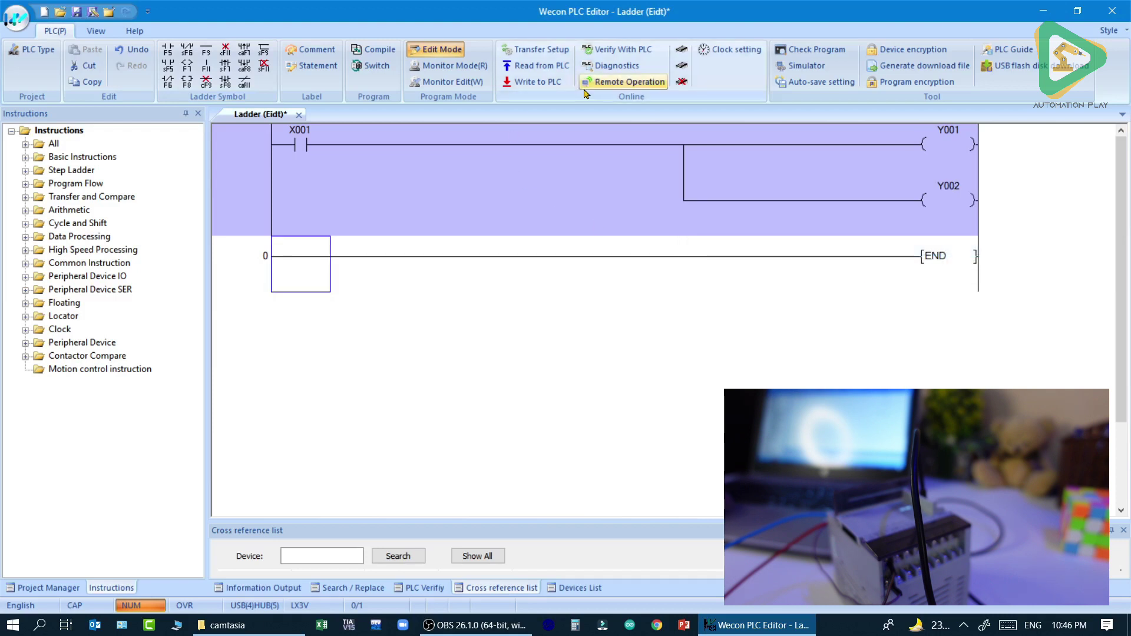
Compile the ladder successfully and save the project as program1.wcp.
left_click(374, 50)
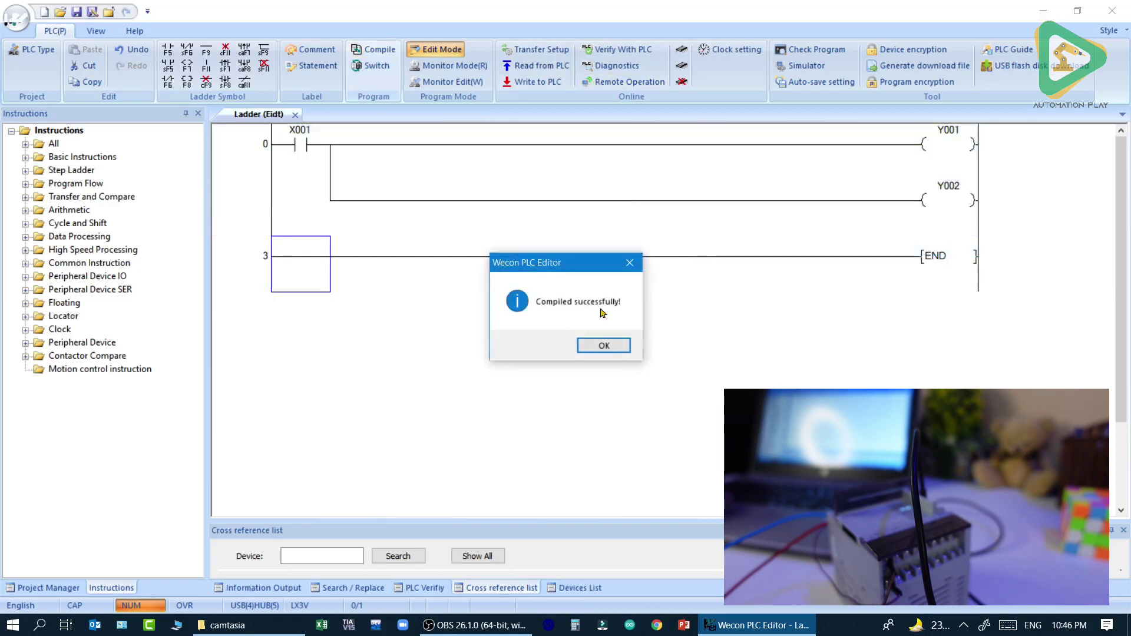
left_click(603, 346)
key("ctrl+s")
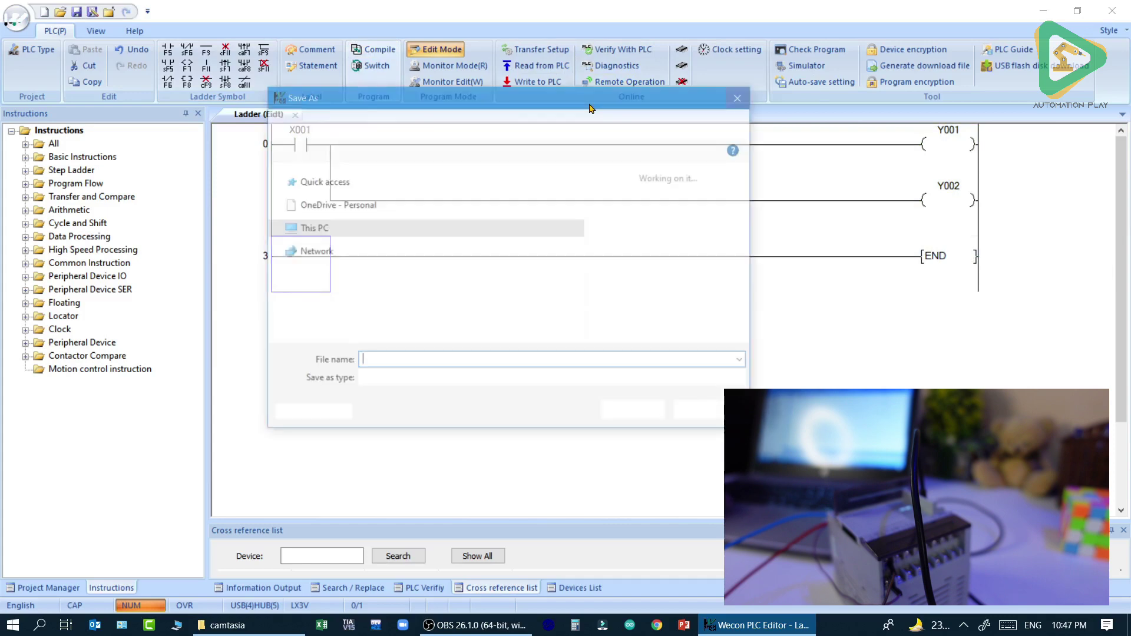
type("p")
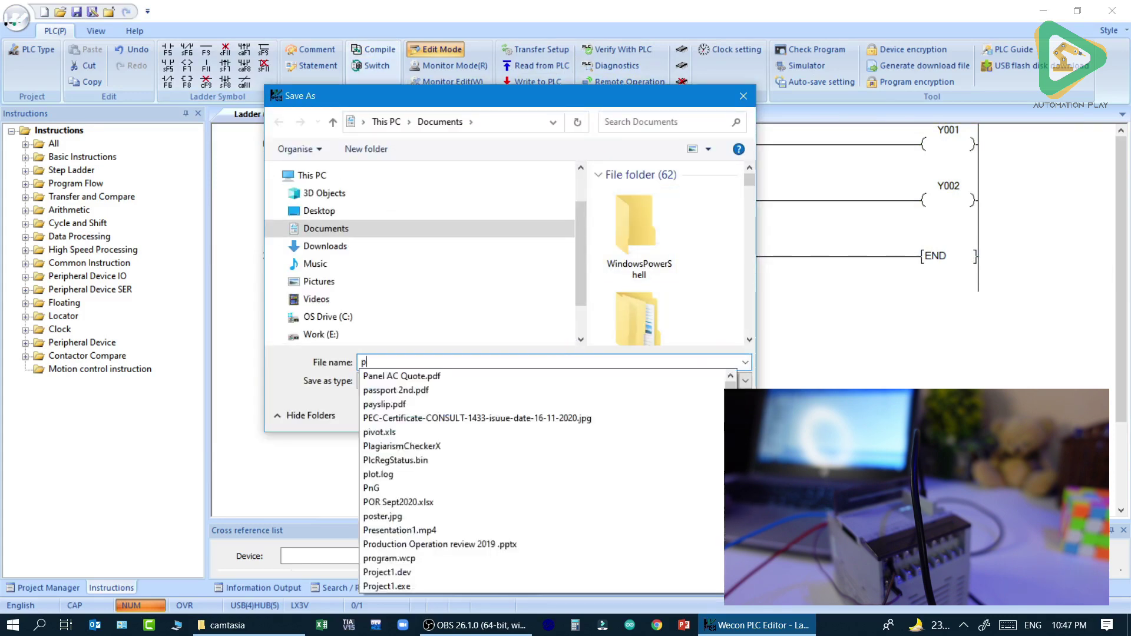
type("rogram1")
key("Return")
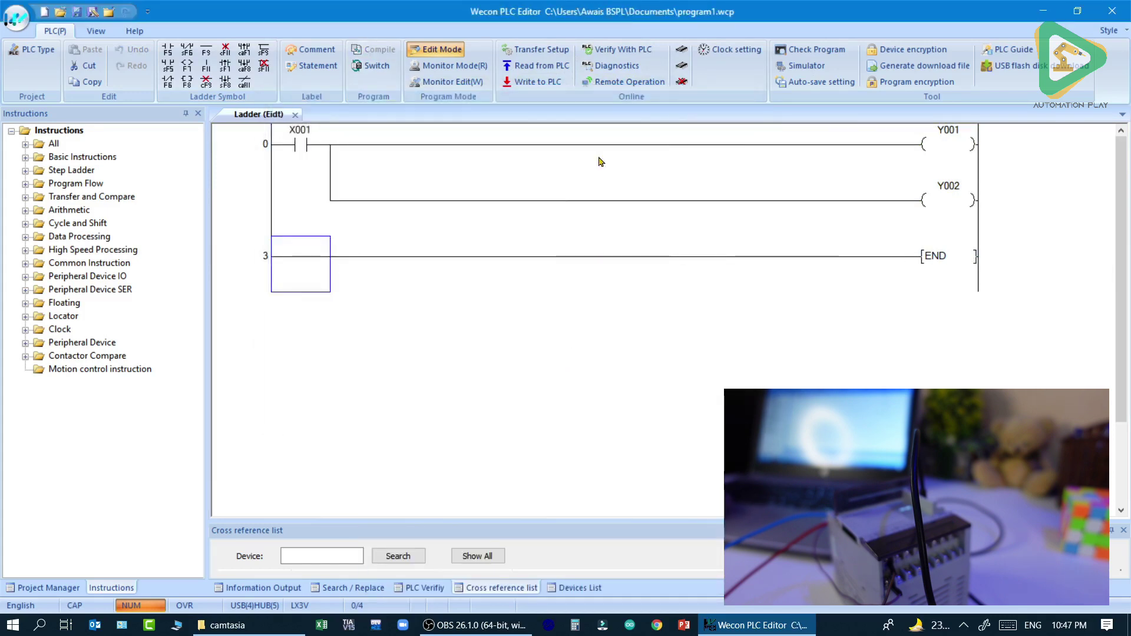
Write all LXCPU/LX3V program data to the stopped PLC, then switch it back to RUN.
left_click(548, 82)
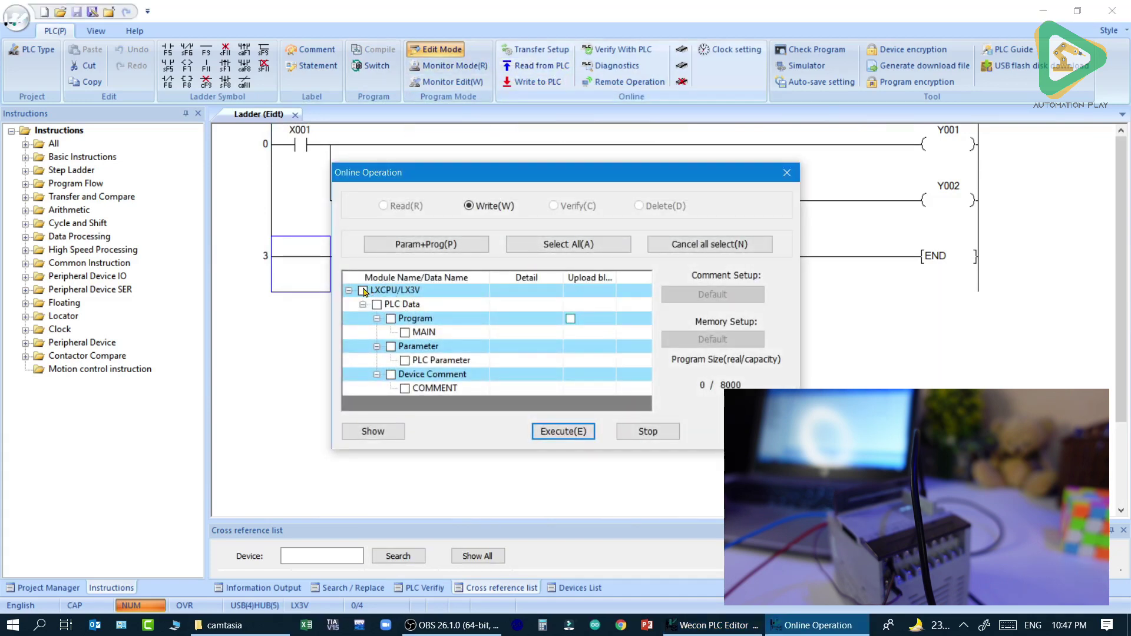
left_click(364, 291)
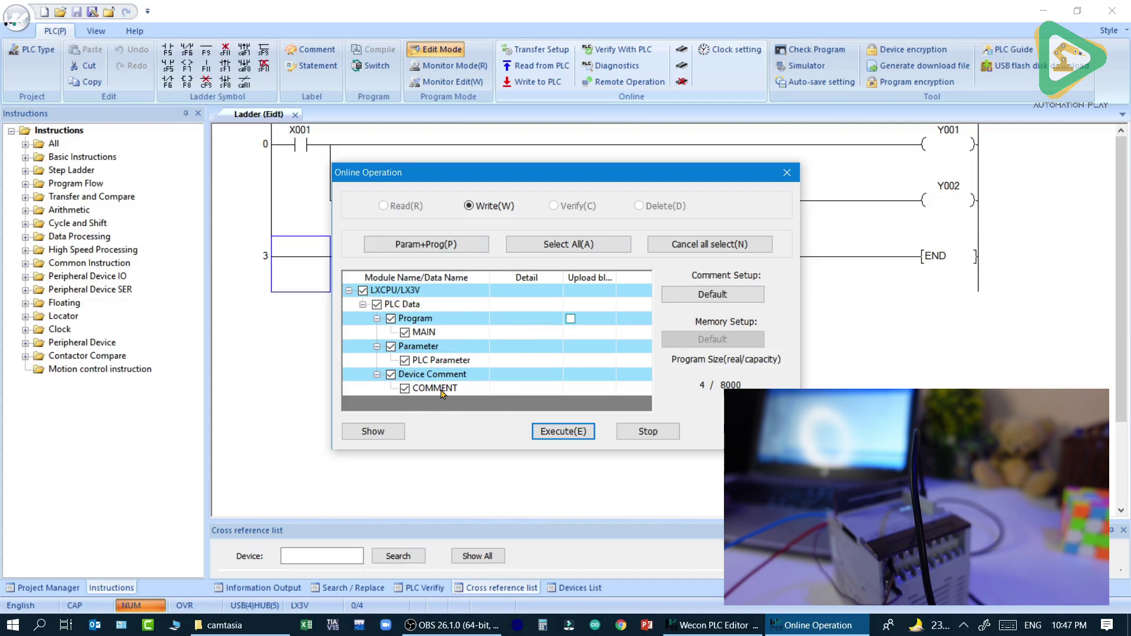
left_click(558, 434)
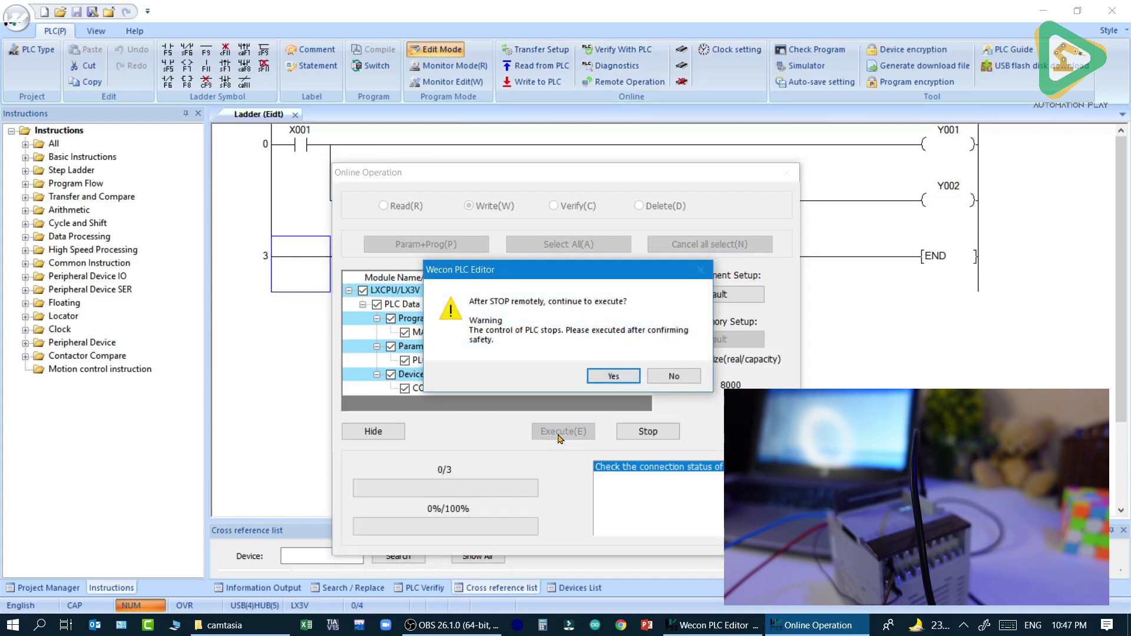
left_click(613, 376)
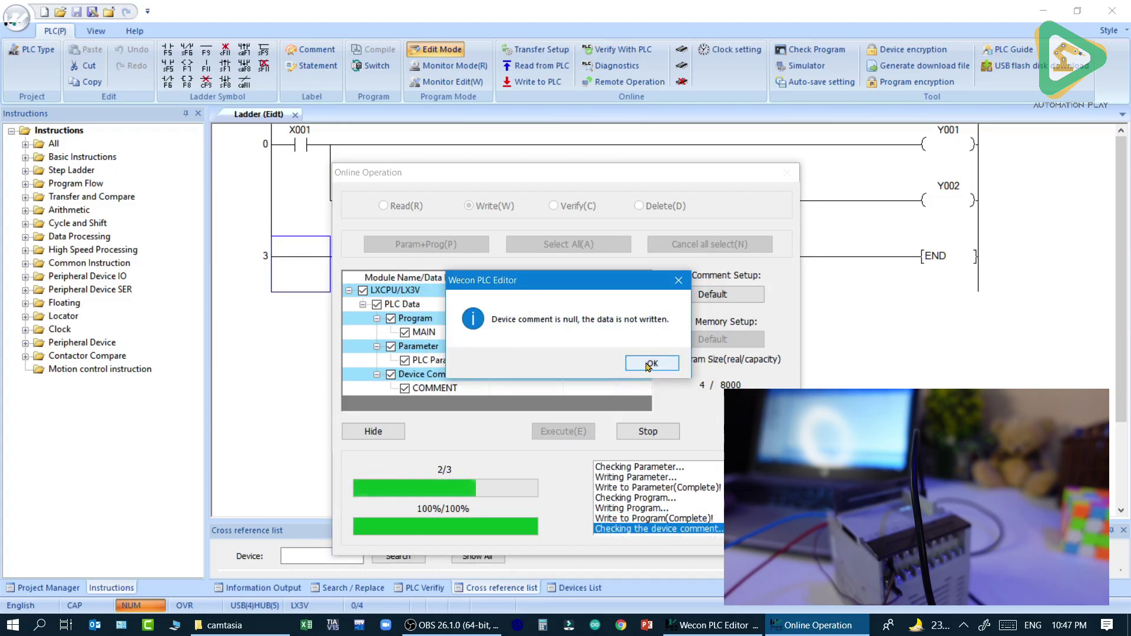
left_click(648, 366)
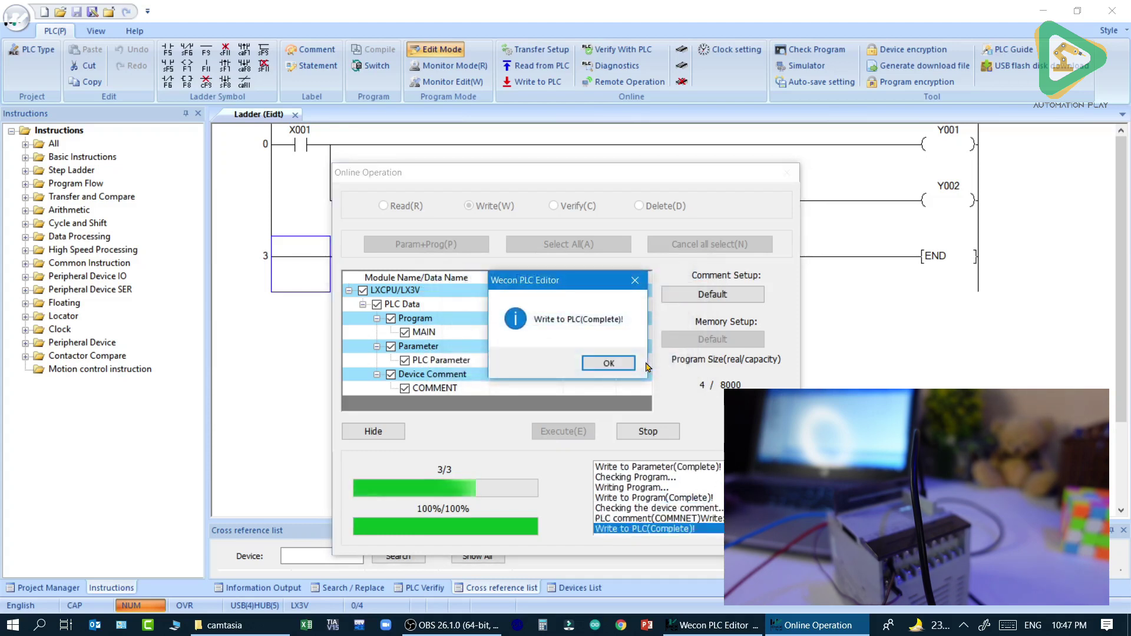
left_click(628, 366)
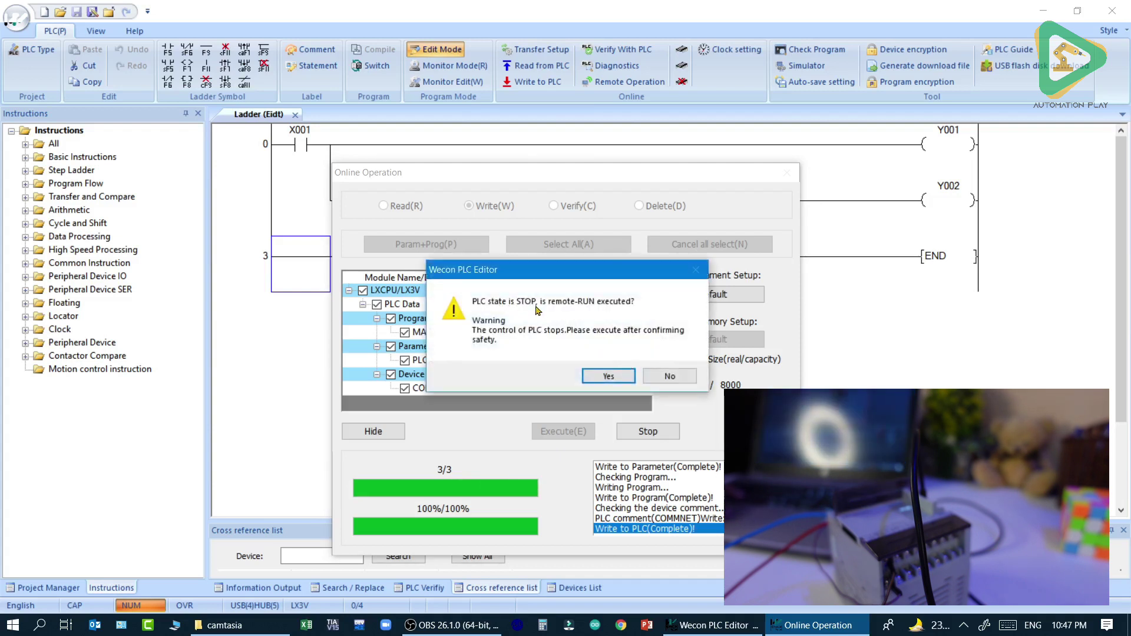
left_click(609, 376)
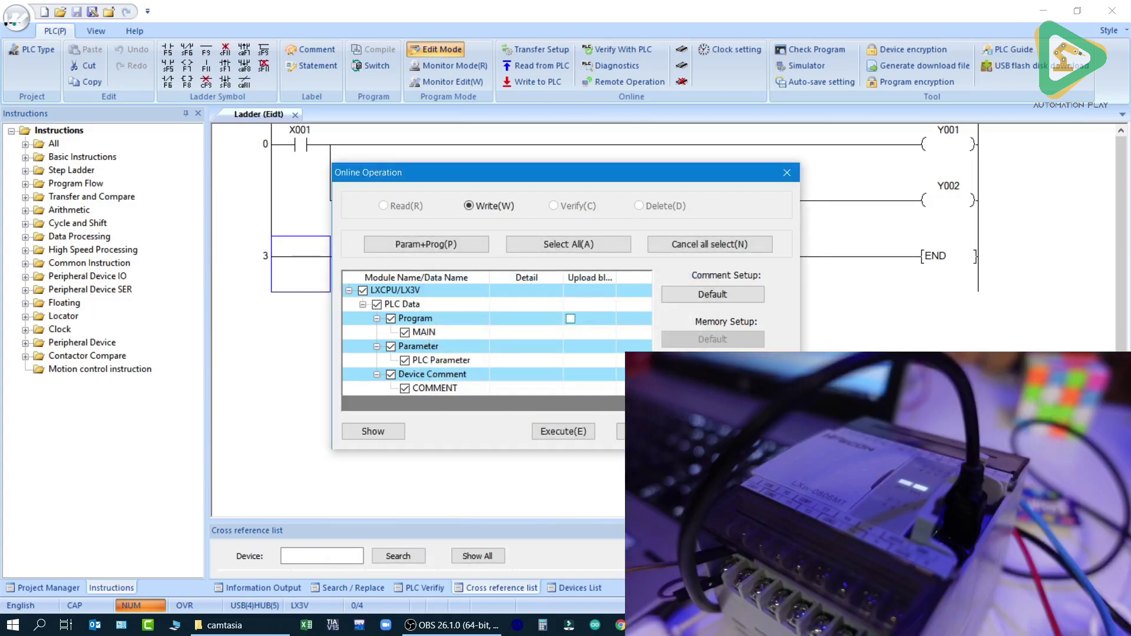
Close the Online Operation window and monitor the running program1 ladder live on the PLC.
left_click(654, 432)
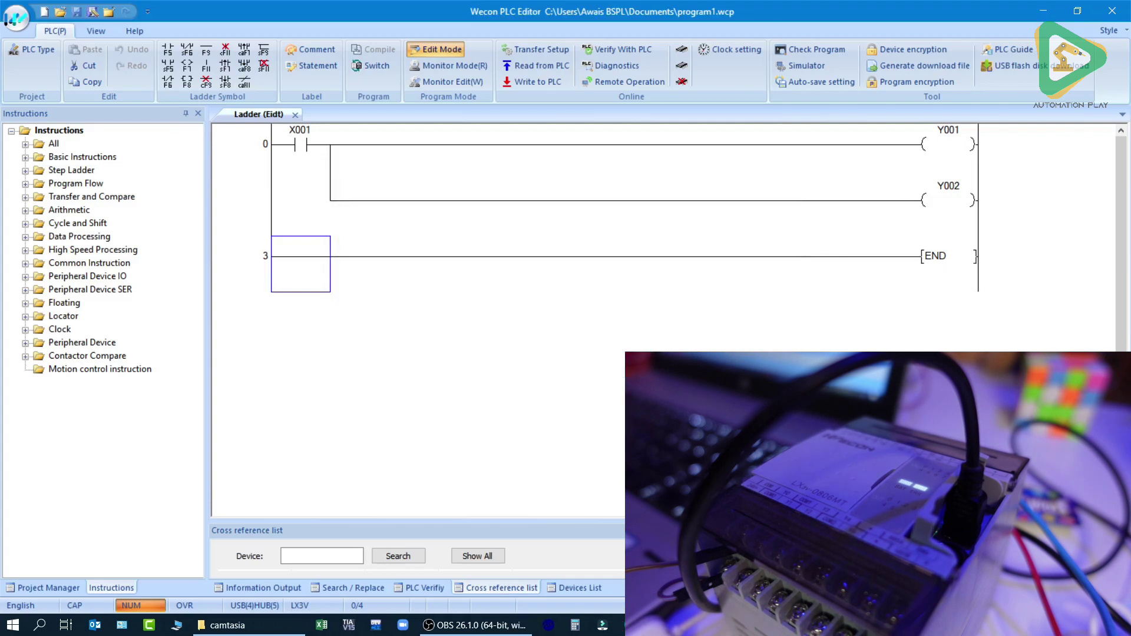
left_click(475, 70)
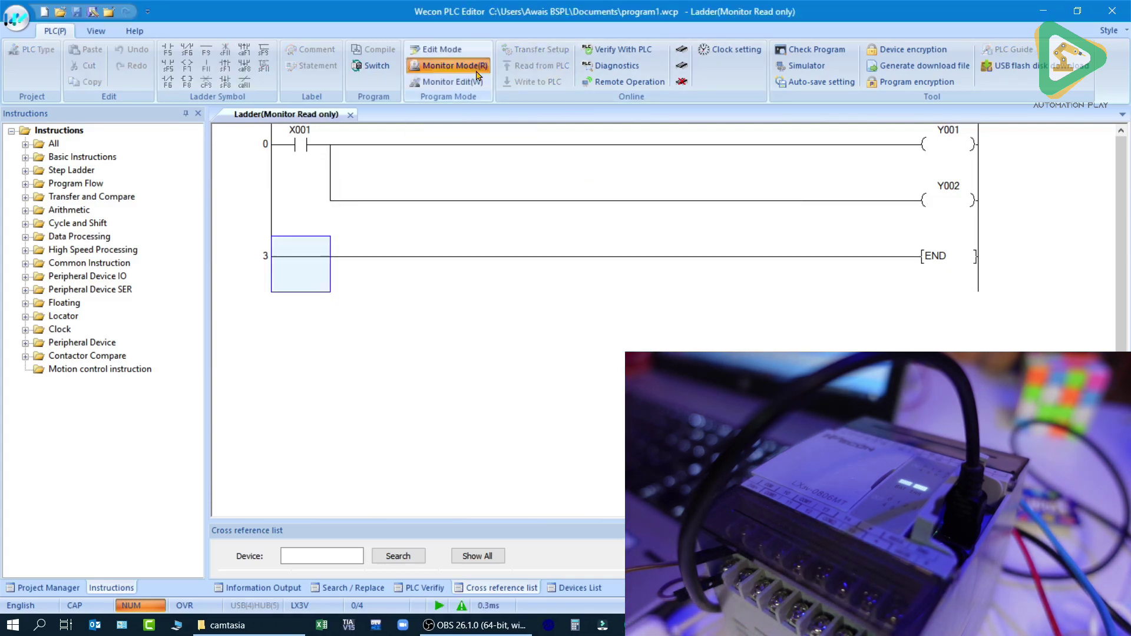